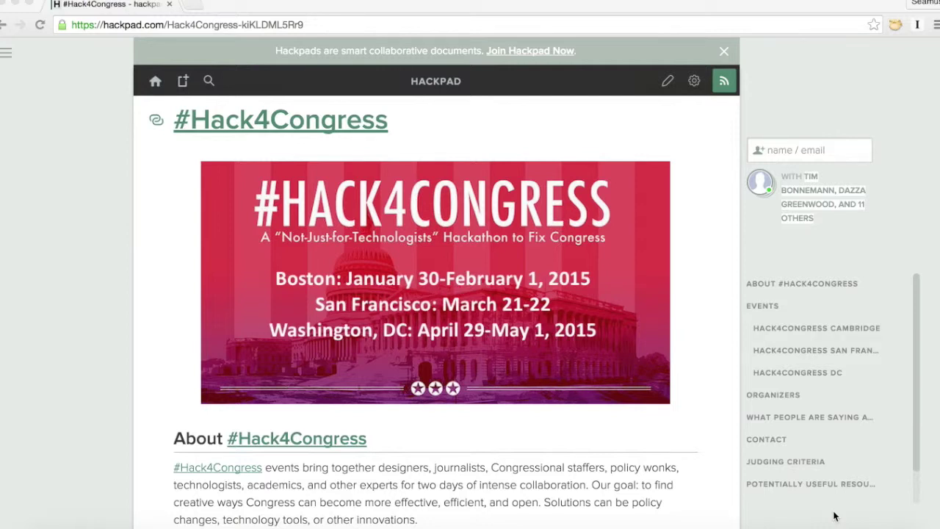
# Step: Go to govtrack.us from the address bar
pyautogui.click(402, 26)
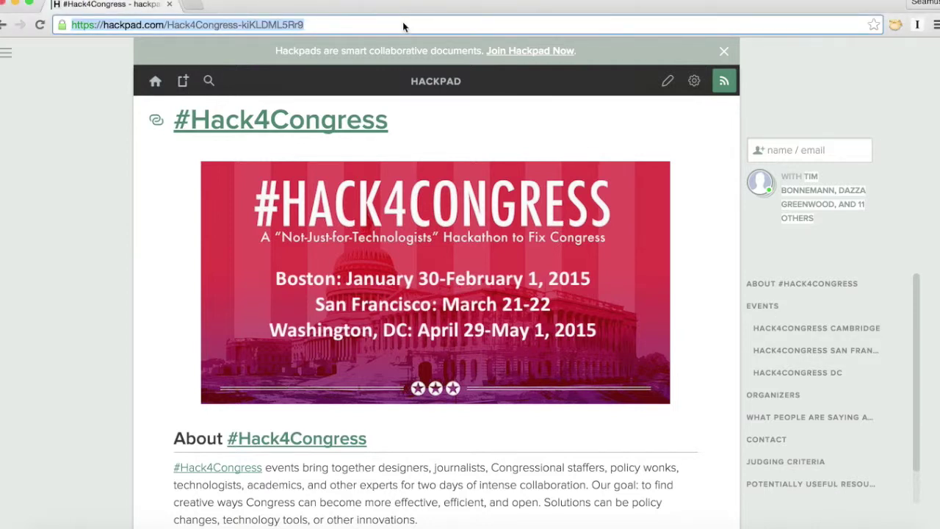
pyautogui.write('govtra')
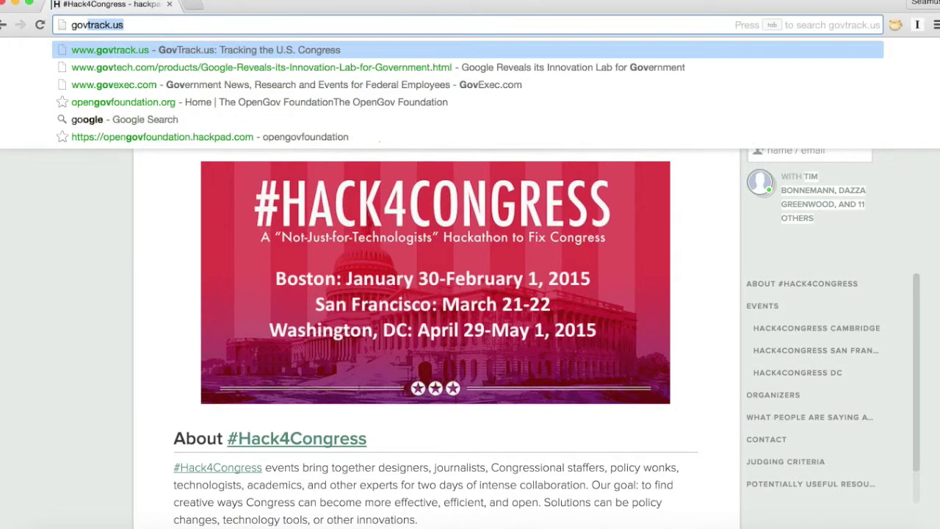
pyautogui.write('ck.us')
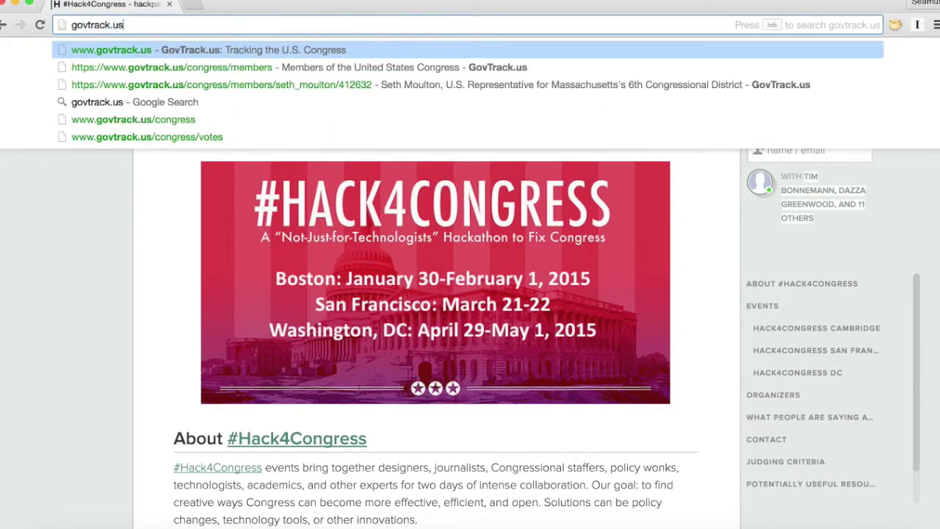
pyautogui.press('Return')
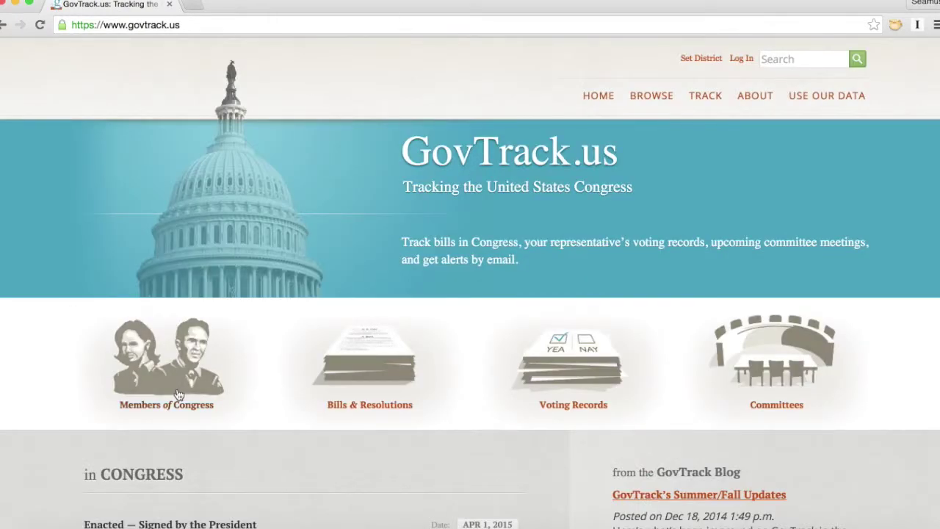
# Step: Look up the home street address under Members of Congress to find its district
pyautogui.click(156, 376)
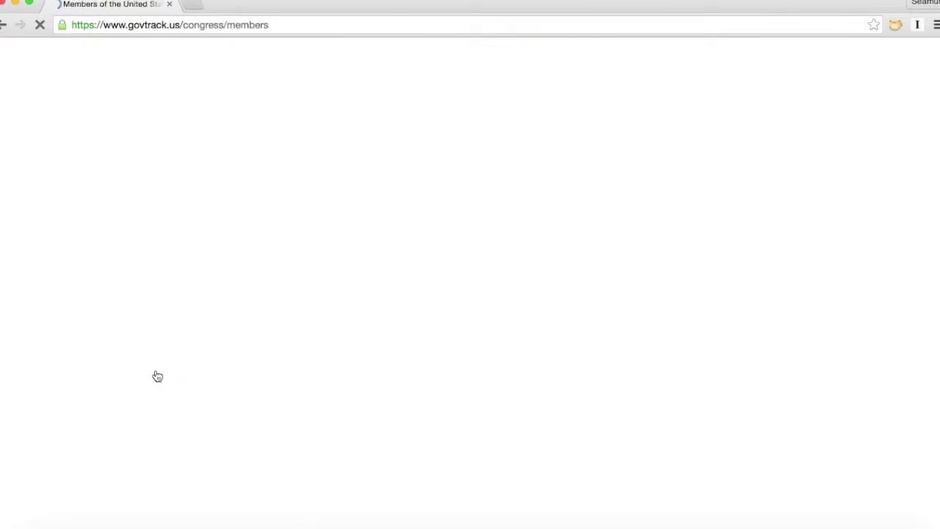
pyautogui.click(261, 252)
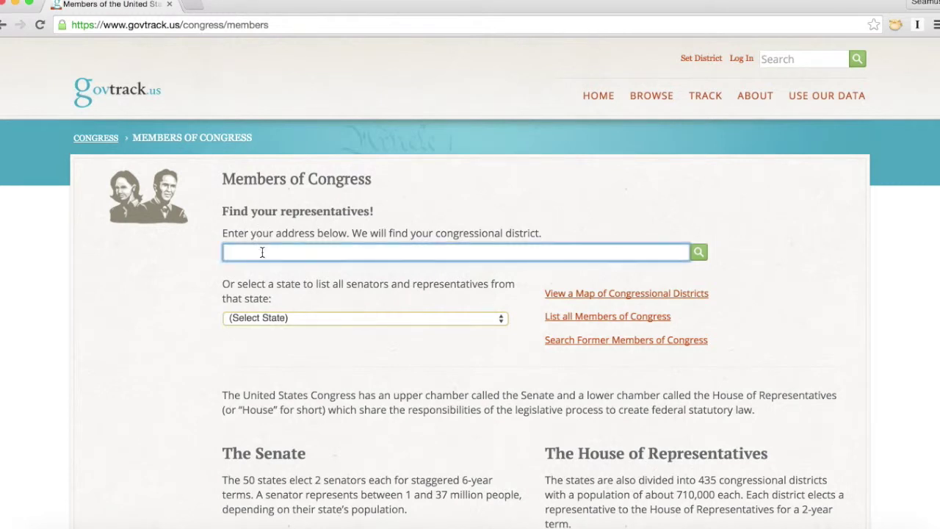
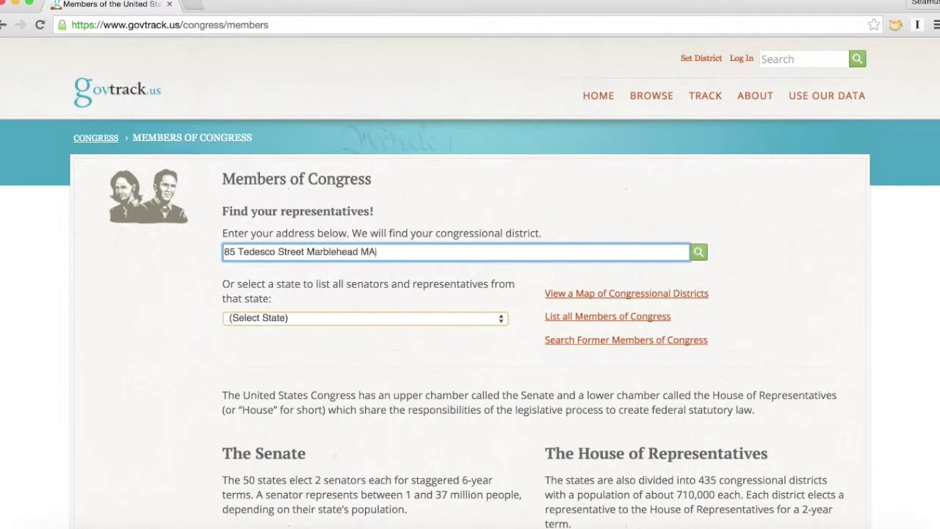
pyautogui.press('Return')
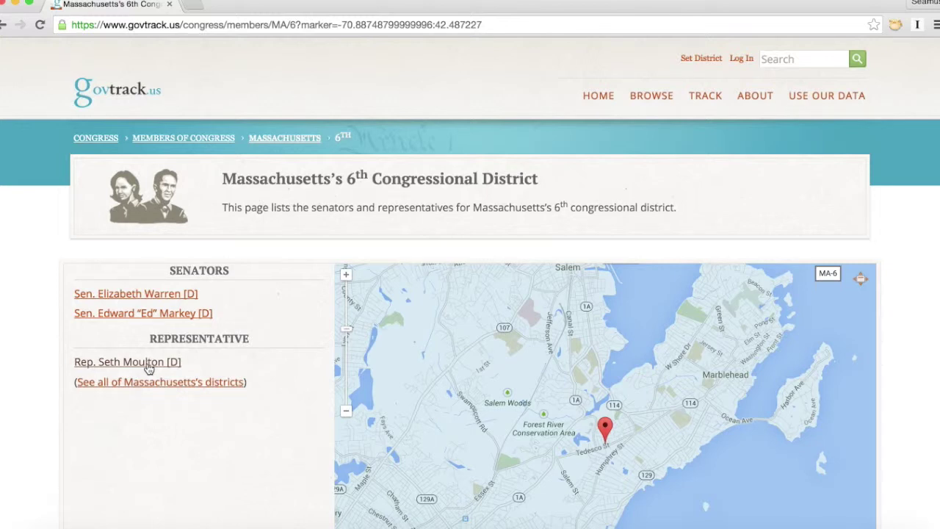
# Step: Open the representative's GovTrack profile in a new tab, then follow his official website link
pyautogui.keyDown('super'); pyautogui.click(147, 364); pyautogui.keyUp('super')
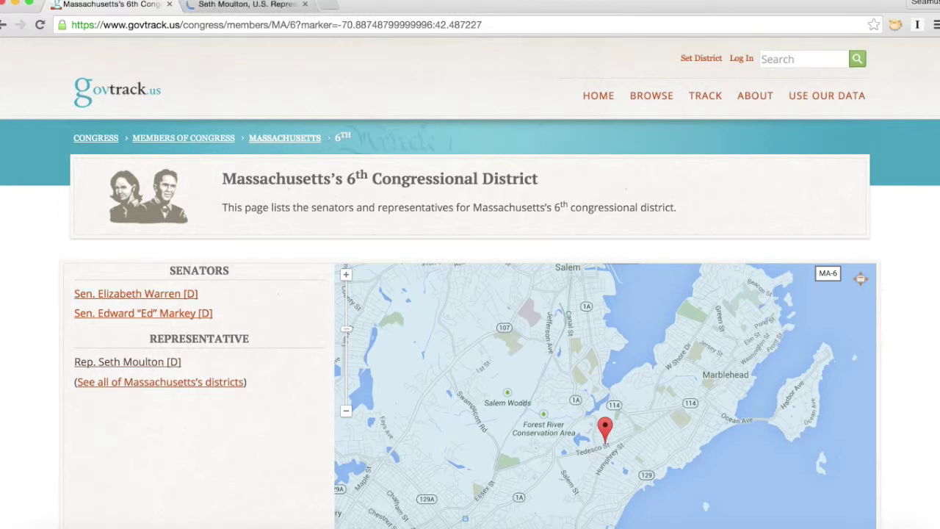
pyautogui.click(246, 6)
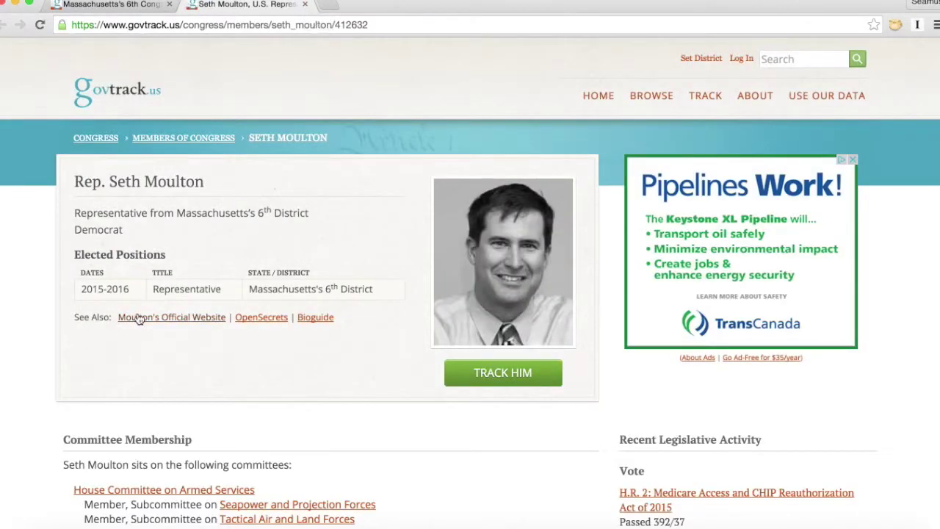
pyautogui.click(140, 318)
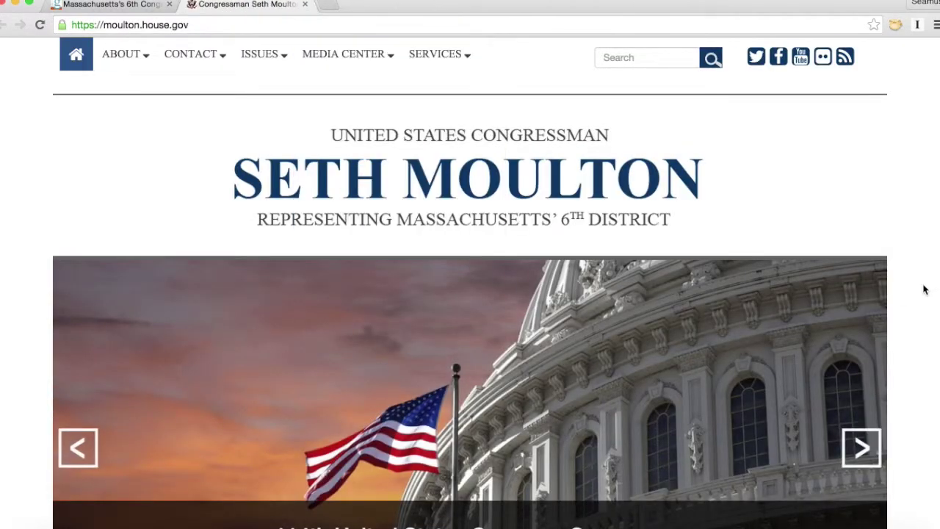
# Step: Go to Contact > Email on moulton.house.gov to reach the ZIP code prompt
pyautogui.scroll(-1, 924, 289)
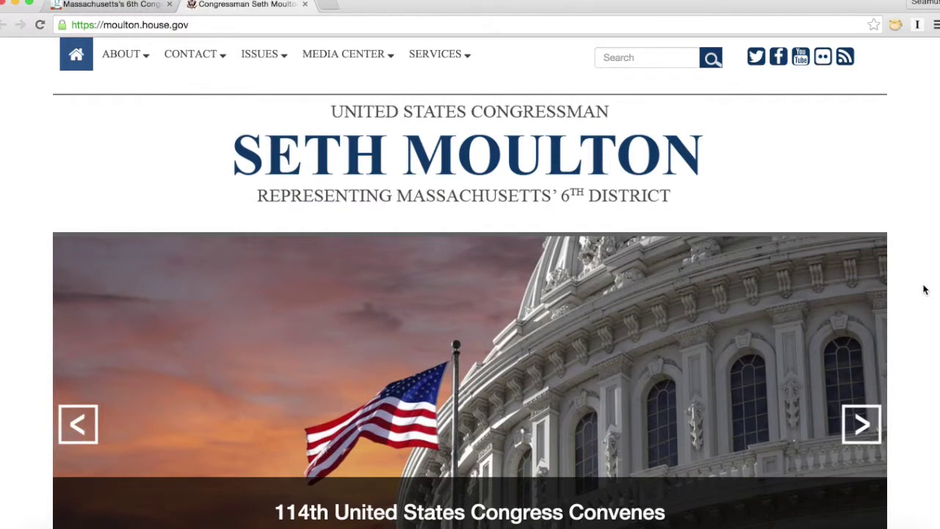
pyautogui.scroll(-1, 924, 289)
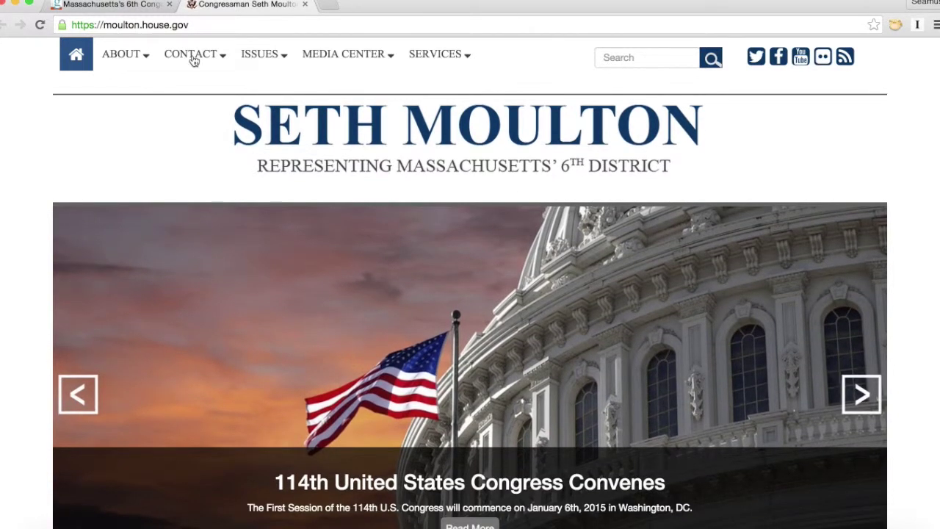
pyautogui.moveTo(183, 55)
pyautogui.click(183, 89)
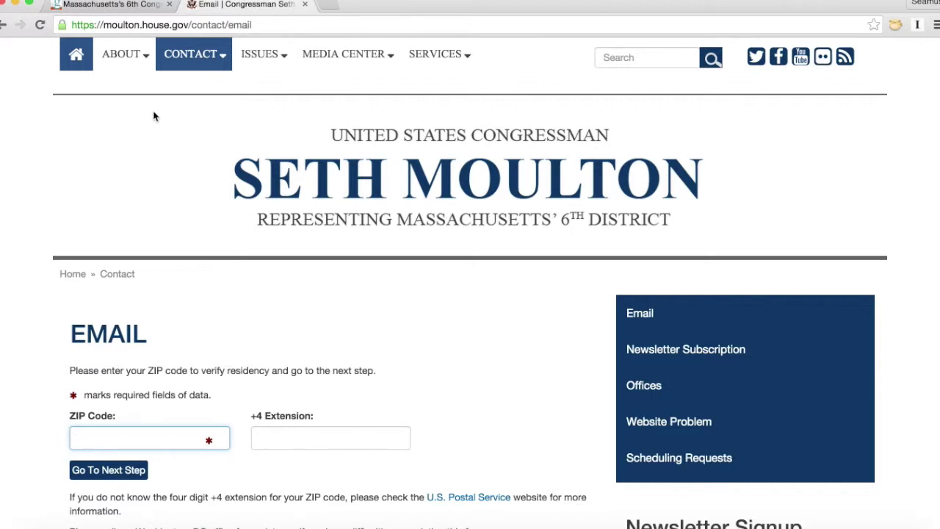
pyautogui.scroll(-3, 153, 206)
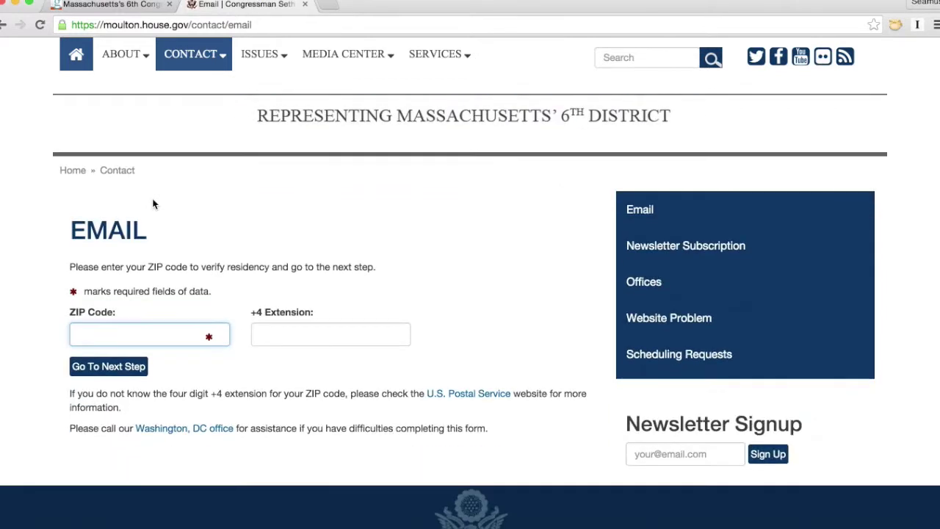
pyautogui.write('01945')
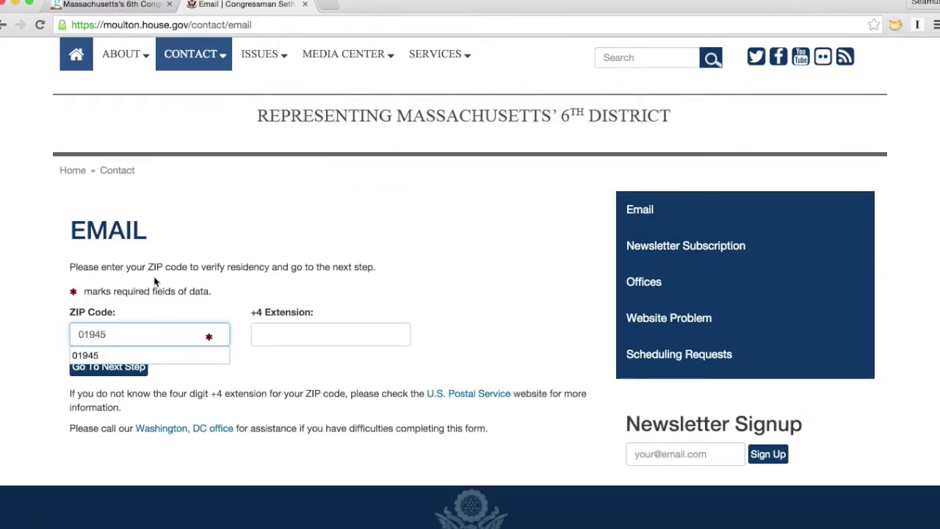
pyautogui.click(107, 371)
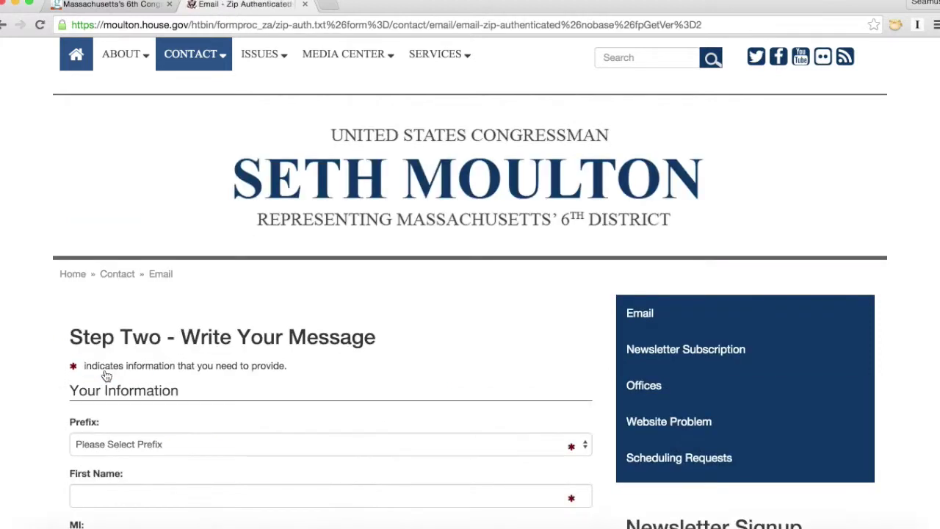
pyautogui.scroll(-5, 106, 374)
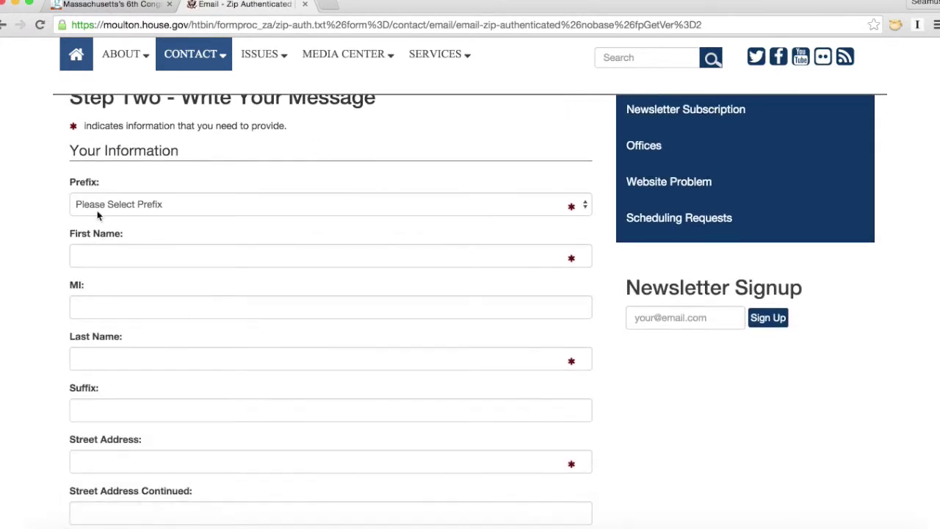
pyautogui.scroll(-5, 30, 316)
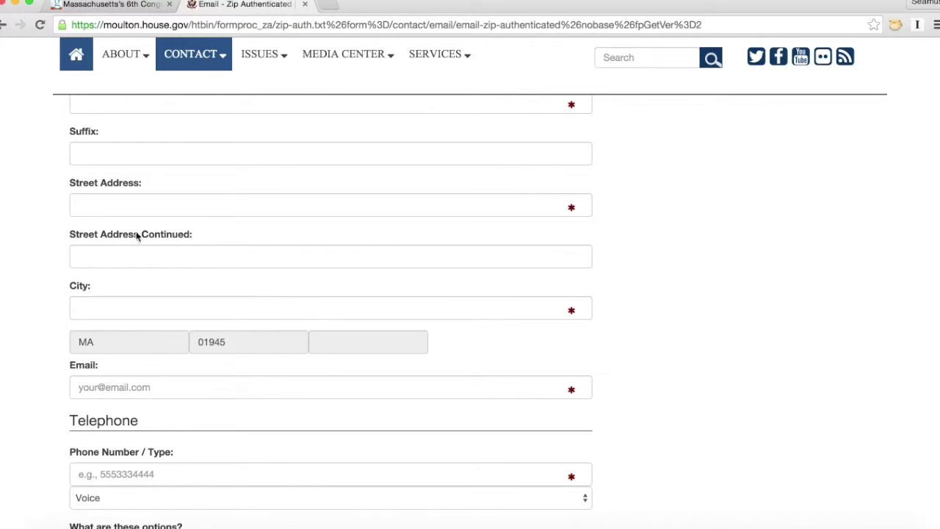
pyautogui.scroll(-7, 122, 308)
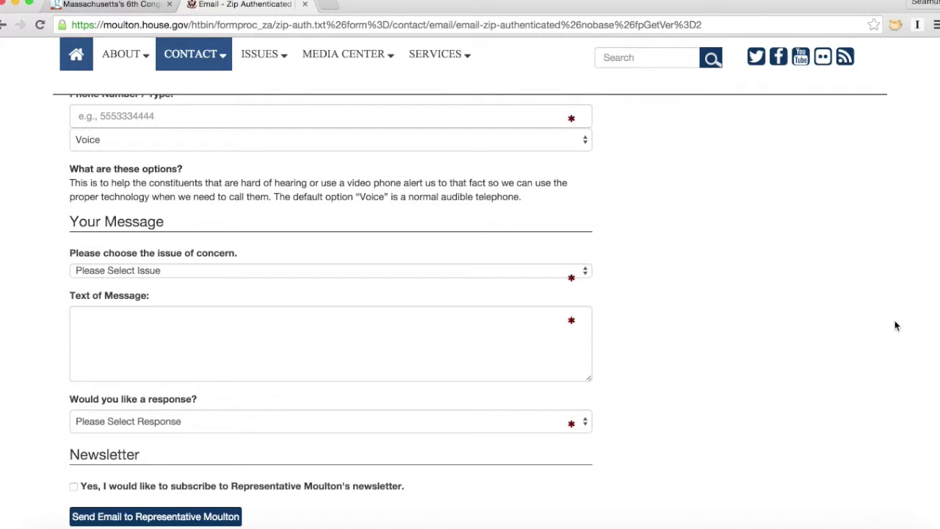
pyautogui.scroll(10, 896, 325)
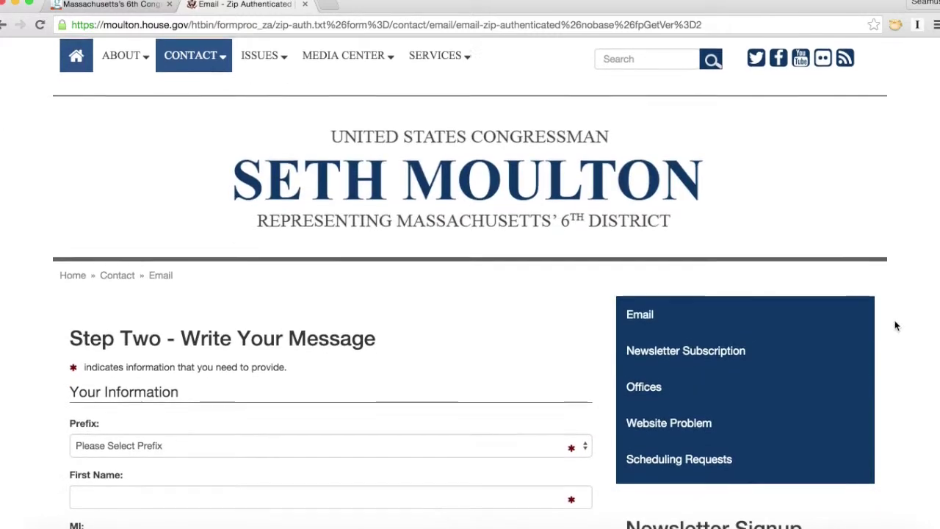
# Step: Return to the Moulton home page and open the Washington, DC Office page from the footer
pyautogui.click(70, 58)
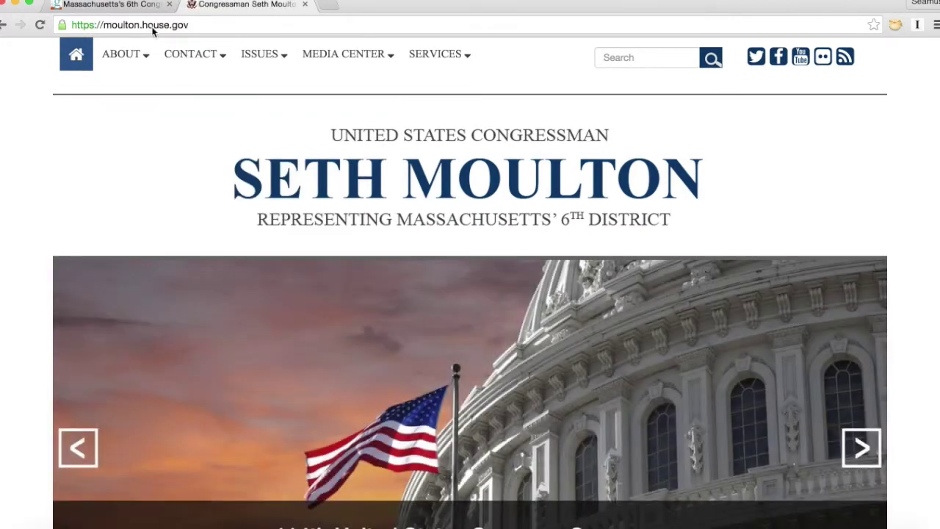
pyautogui.scroll(-20, 893, 189)
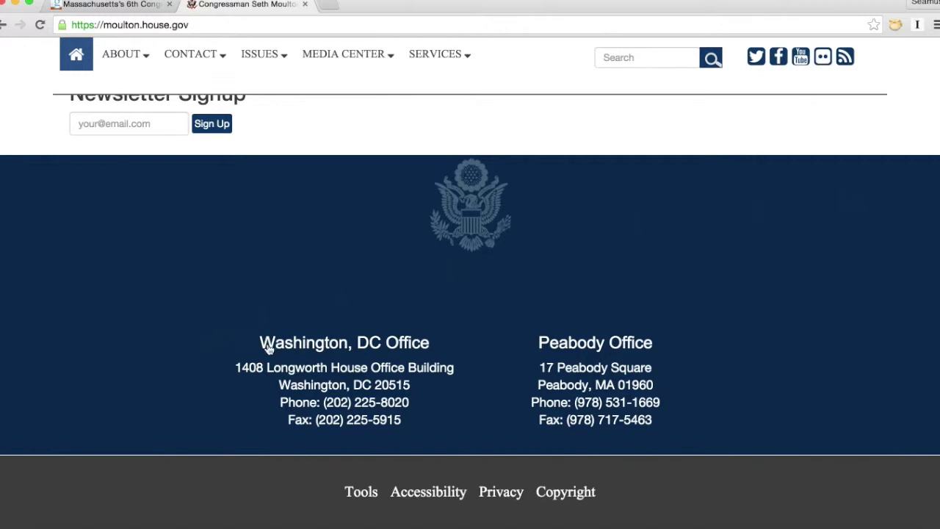
pyautogui.moveTo(252, 341); pyautogui.dragTo(437, 385)
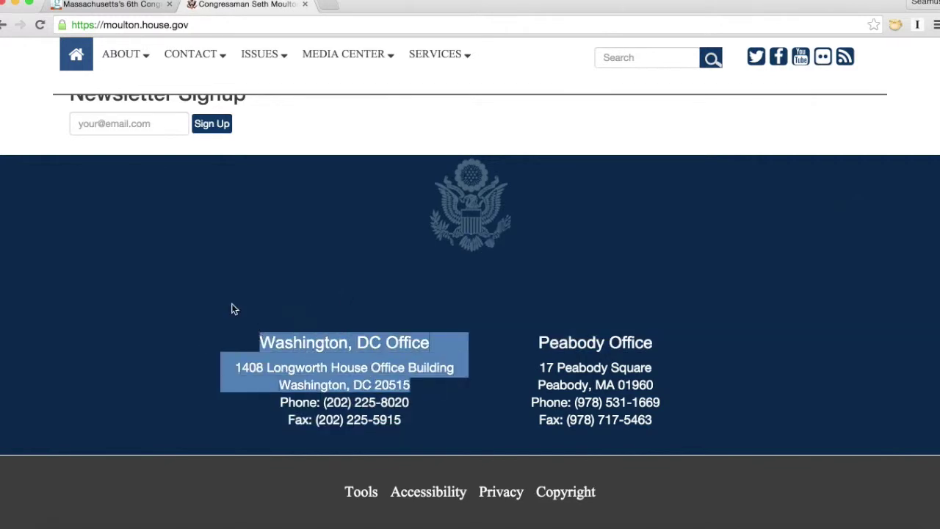
pyautogui.click(311, 349)
# Step: Highlight the DC office phone number, then close the background district tab
pyautogui.scroll(-5, 269, 363)
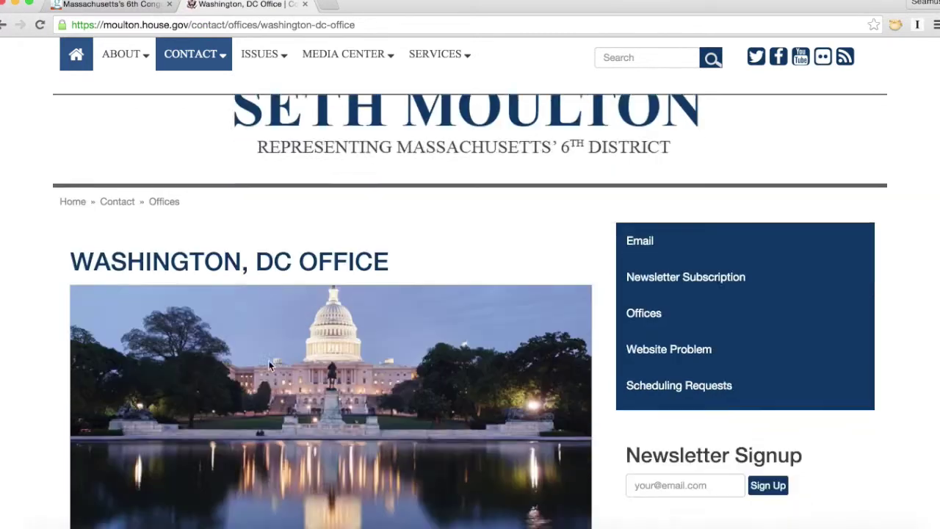
pyautogui.scroll(2, 269, 366)
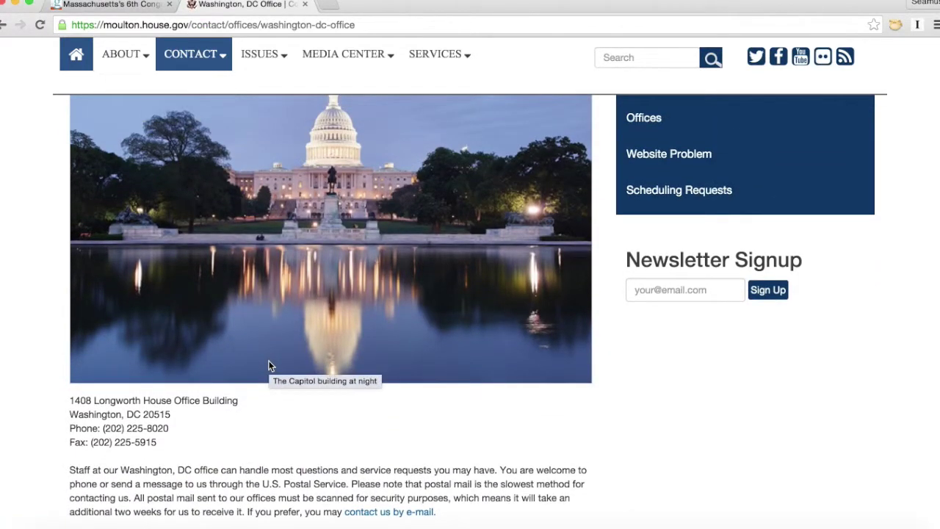
pyautogui.scroll(-1, 268, 365)
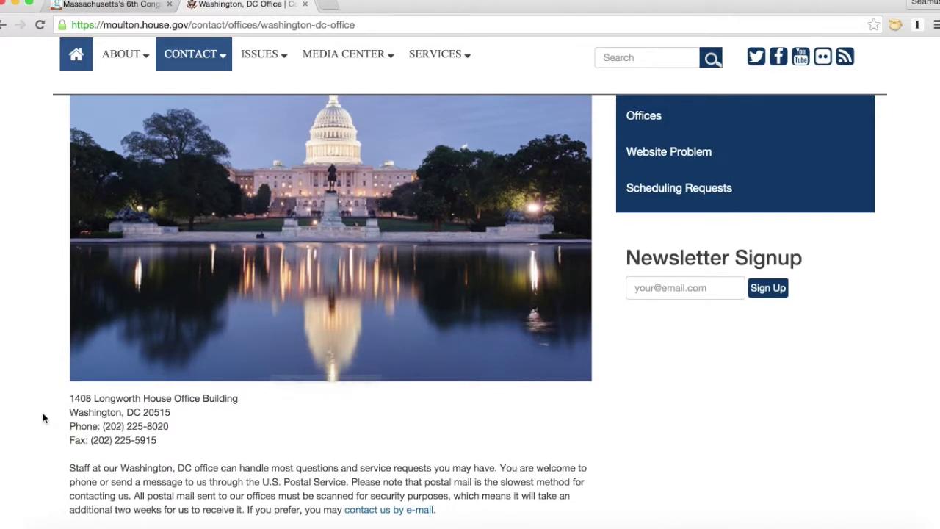
pyautogui.moveTo(72, 424); pyautogui.dragTo(183, 429)
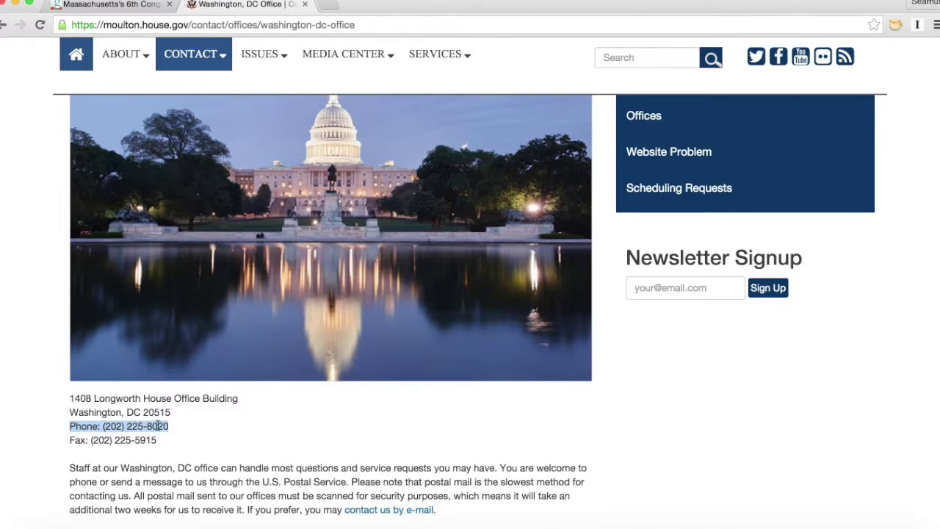
pyautogui.click(157, 426)
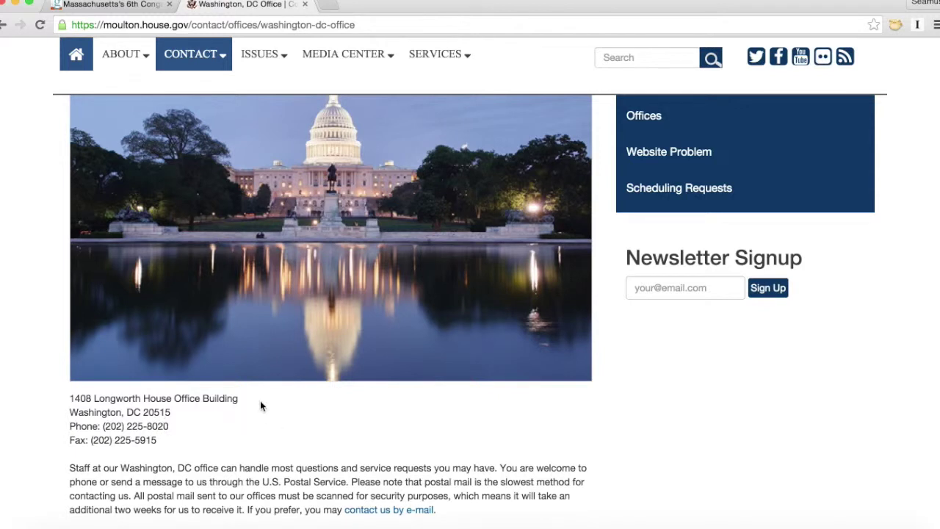
pyautogui.click(169, 4)
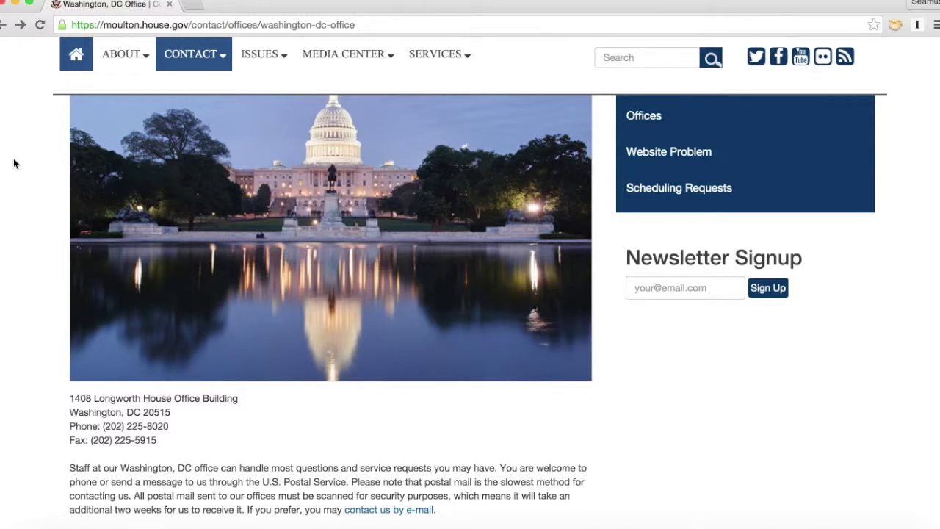
# Step: Search twitter.com for 'congressman seth moulton'
pyautogui.click(196, 26)
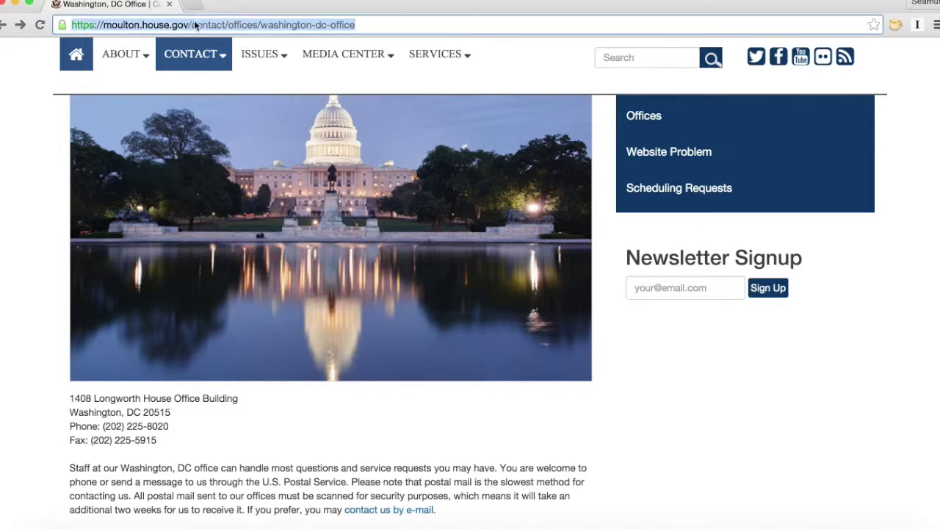
pyautogui.write('twitter.com')
pyautogui.press('Return')
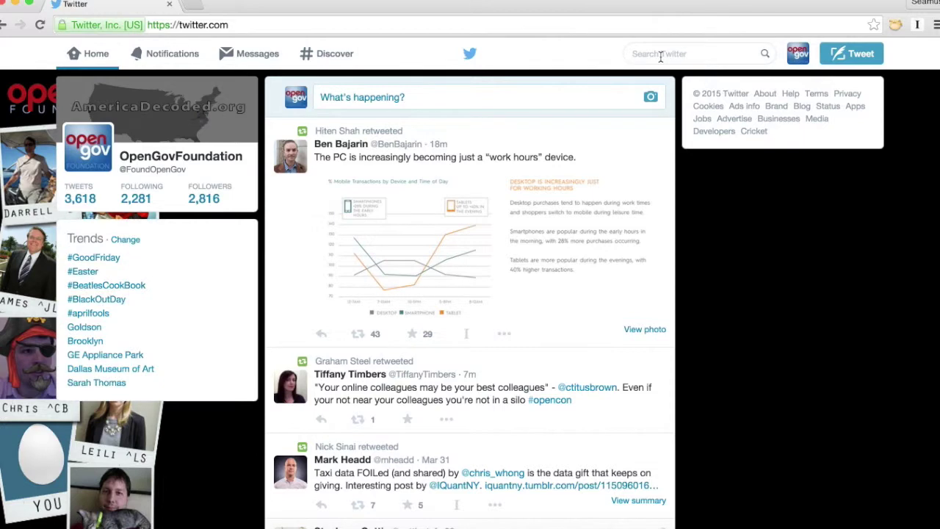
pyautogui.write('congressman se')
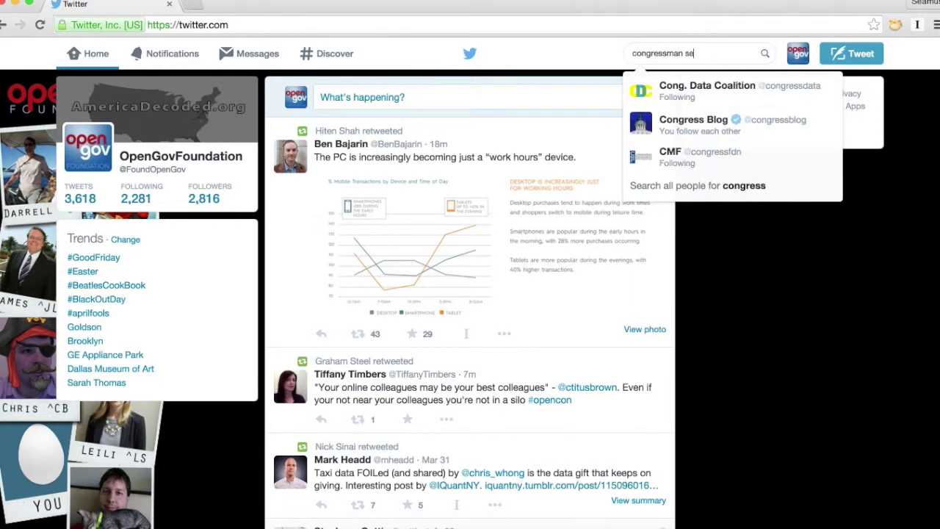
pyautogui.write('th moulton')
pyautogui.press('Return')
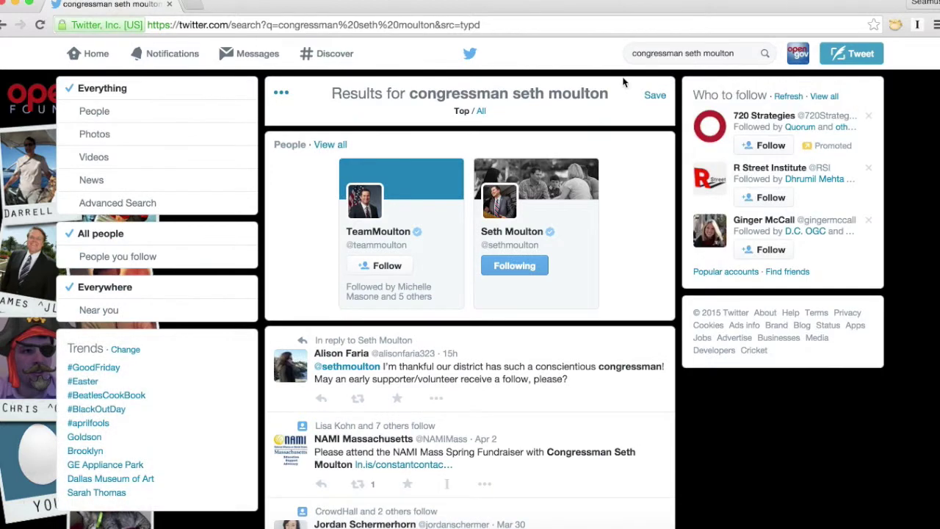
# Step: Open the Seth Moulton account's profile summary from the People results
pyautogui.click(502, 211)
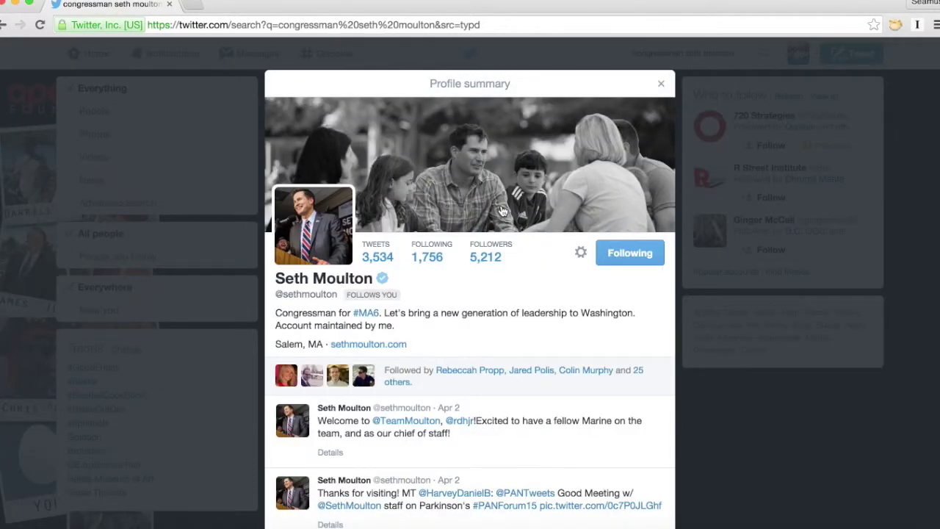